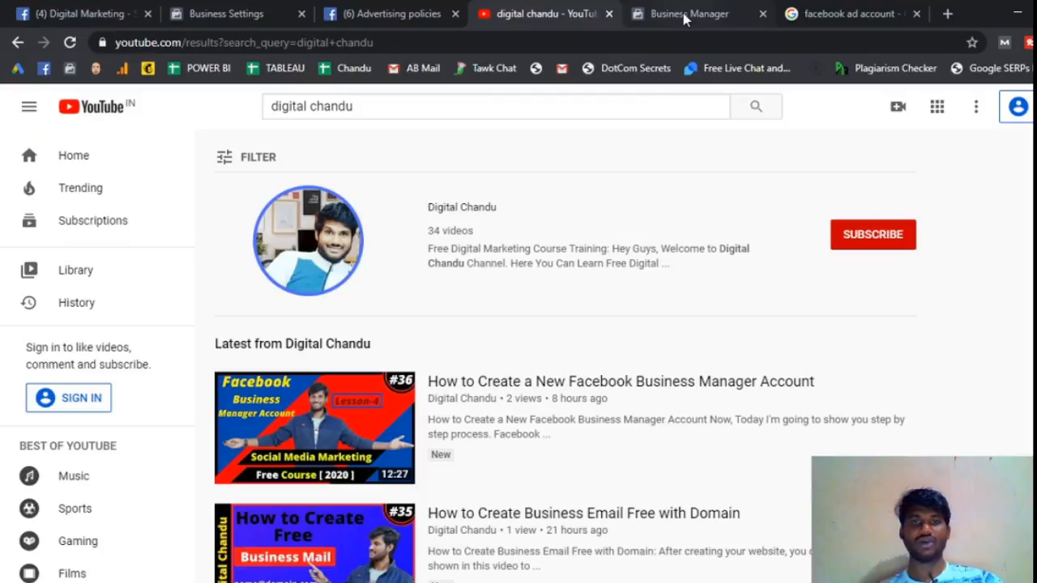
Switch to the Business Manager page and review its setup tasks and the agenda slide in PowerPoint
left_click(683, 13)
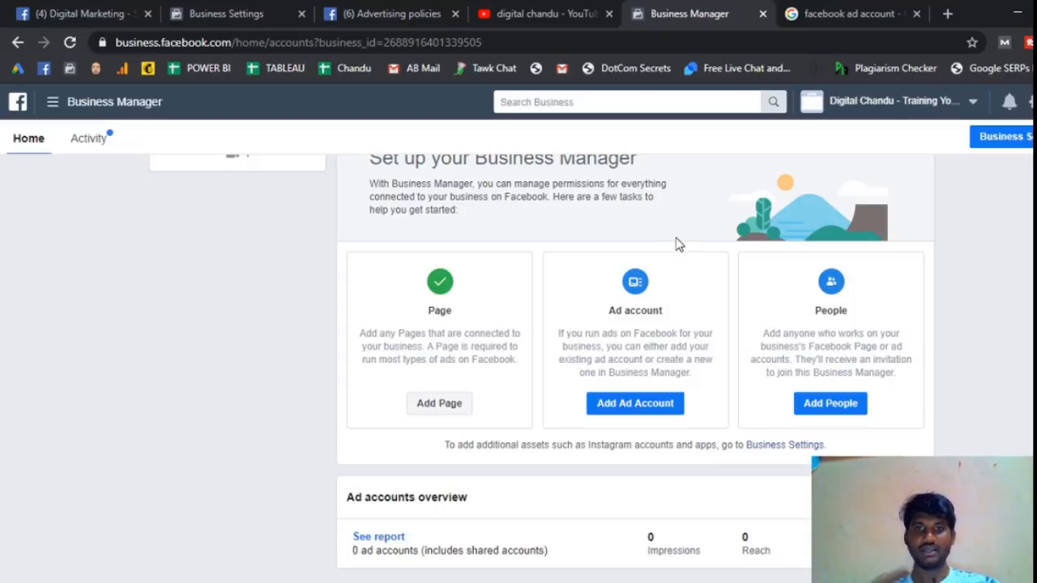
key("alt+Tab")
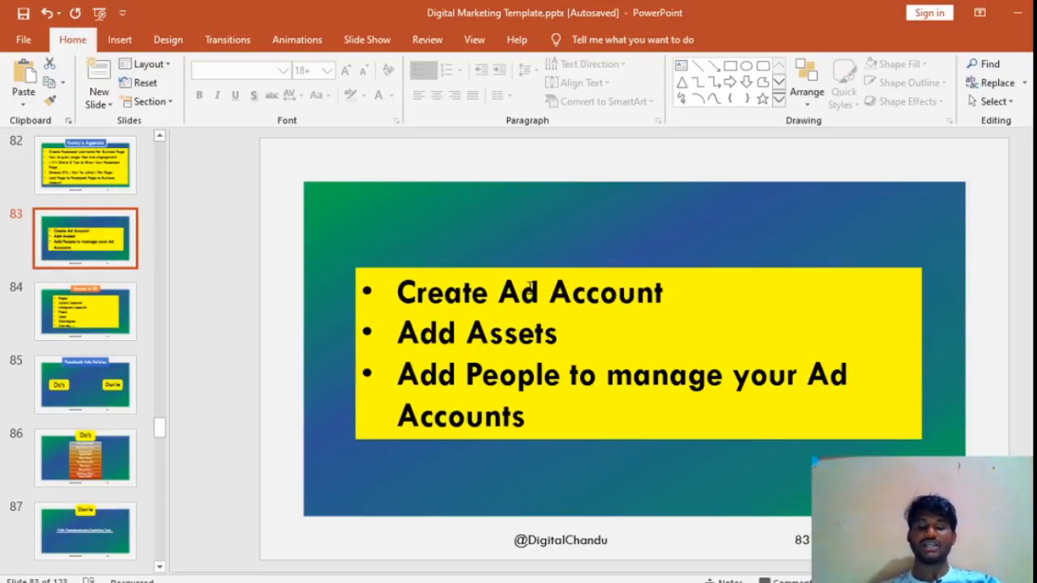
key("alt+Tab")
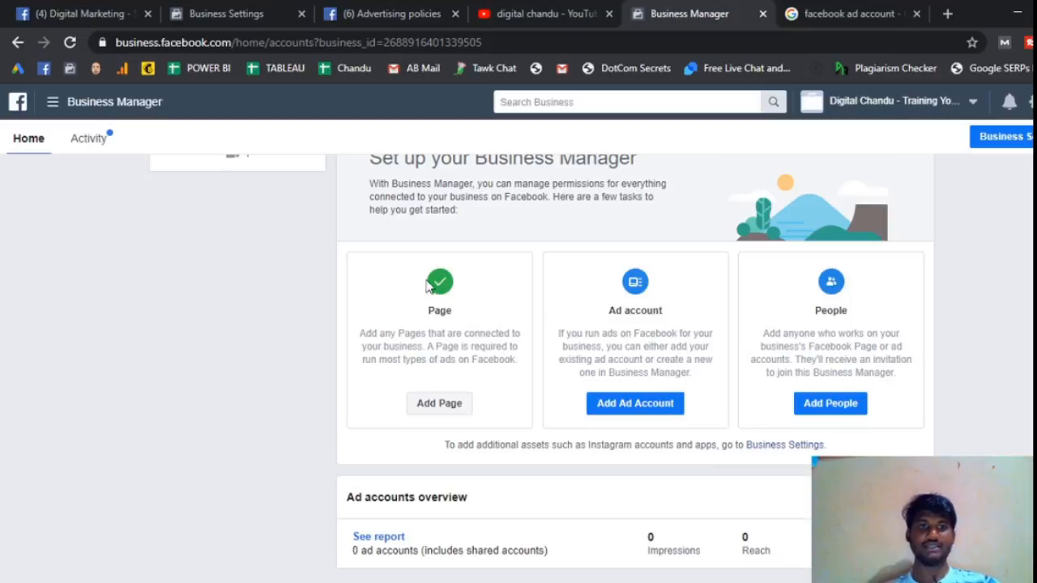
scroll(428, 283, "up", 3)
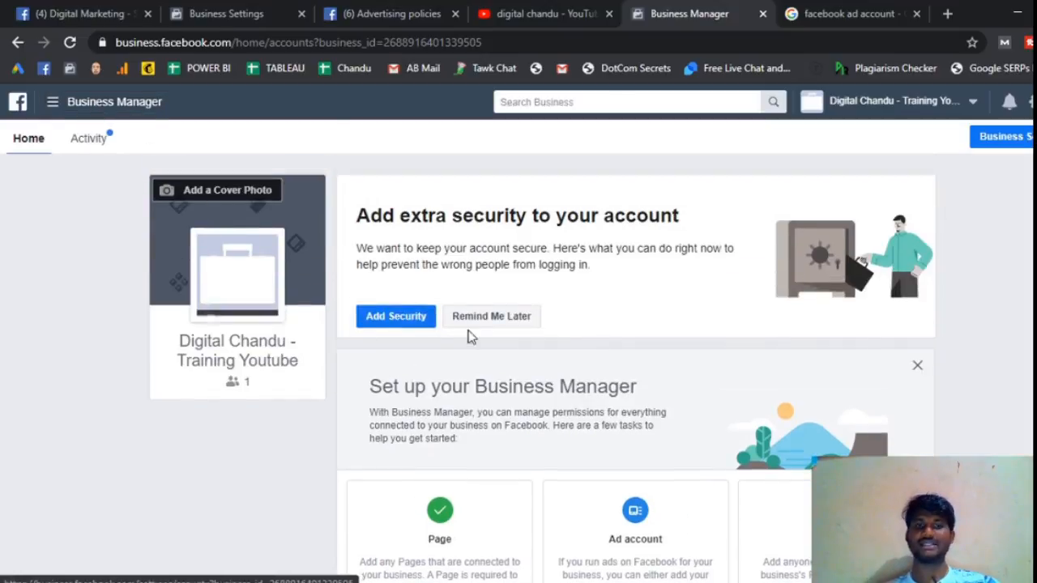
scroll(571, 322, "down", 3)
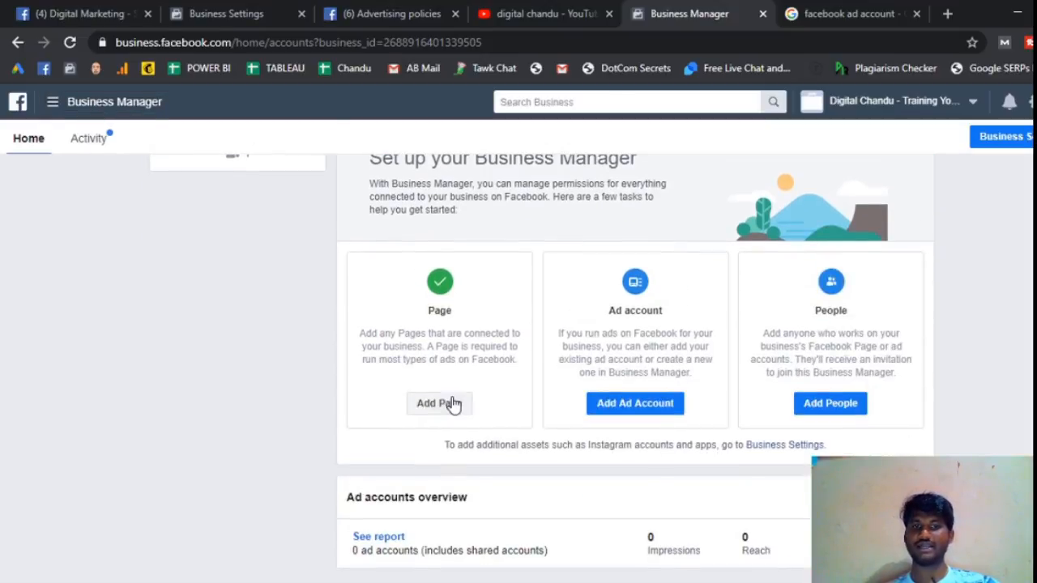
left_click(654, 410)
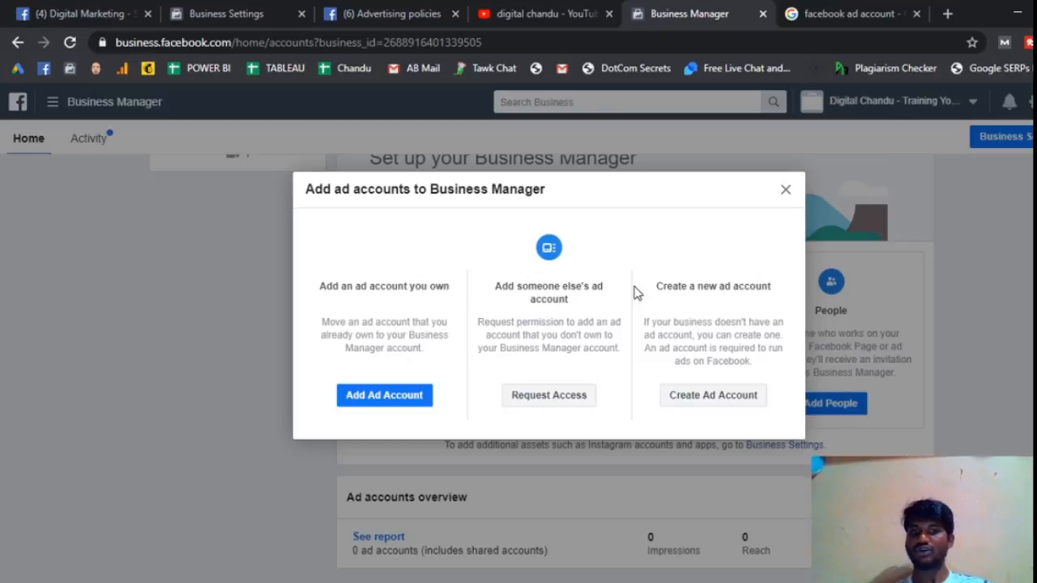
left_click(419, 401)
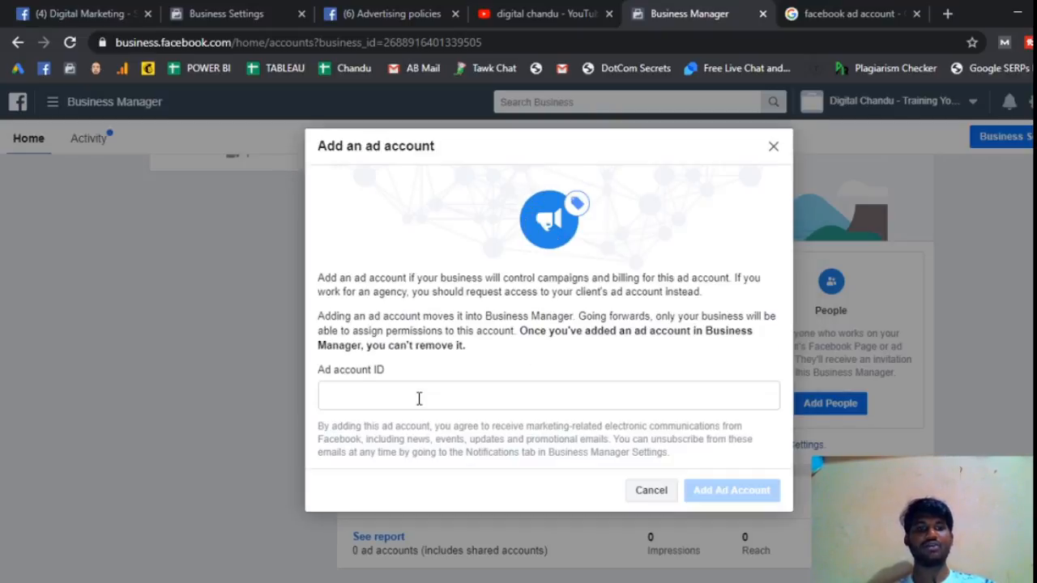
left_click(418, 398)
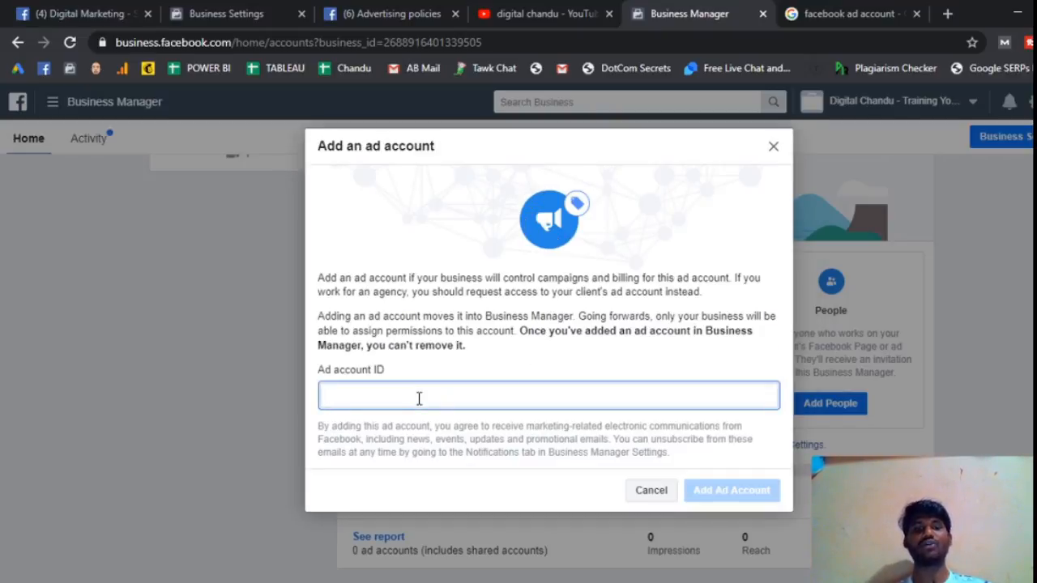
left_click(773, 149)
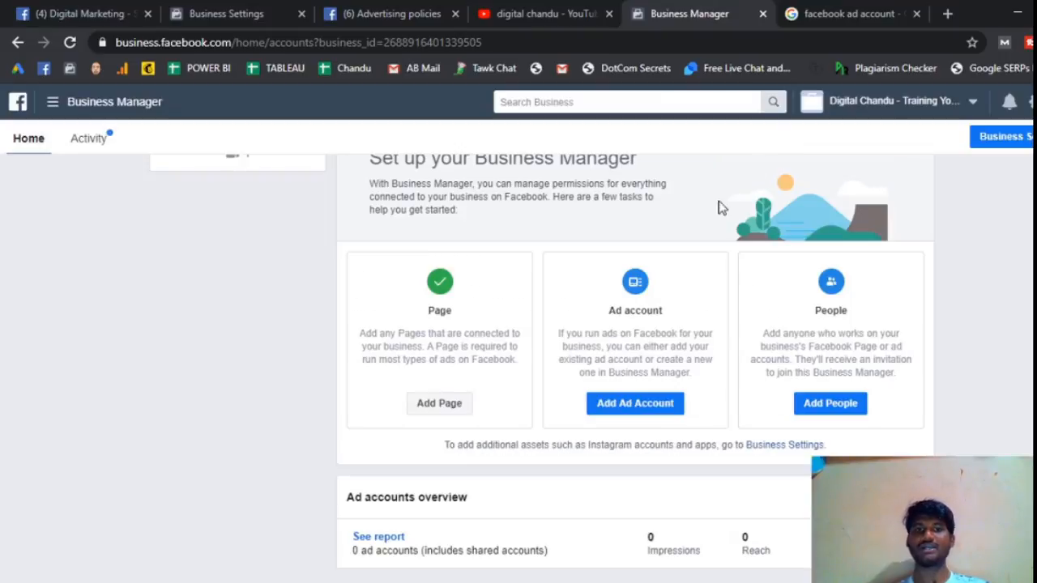
left_click(599, 404)
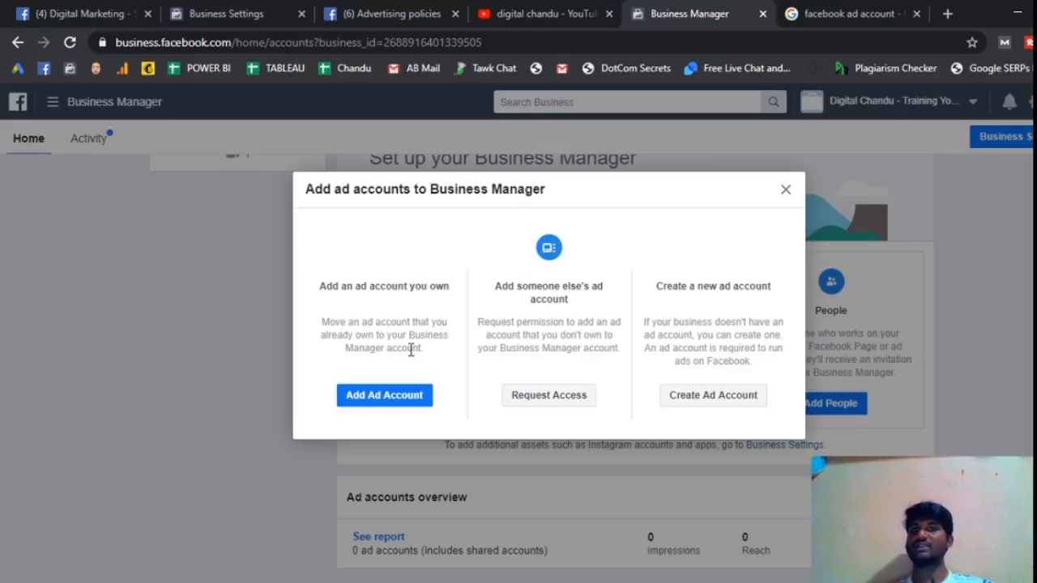
left_click(407, 395)
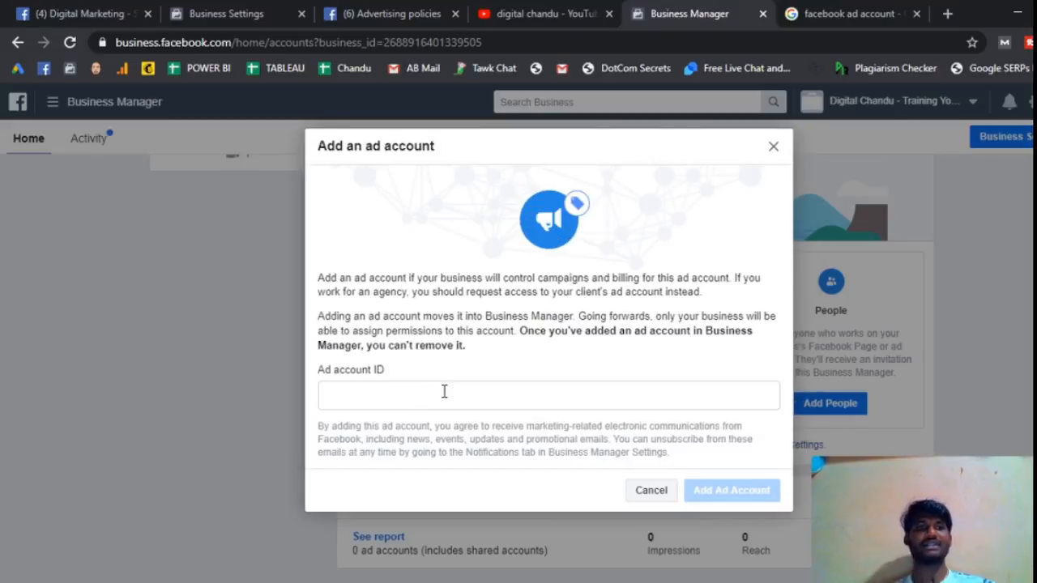
left_click(774, 149)
Start creating a new ad account in Business Manager and name it Digital Chandu Youtube
left_click(609, 405)
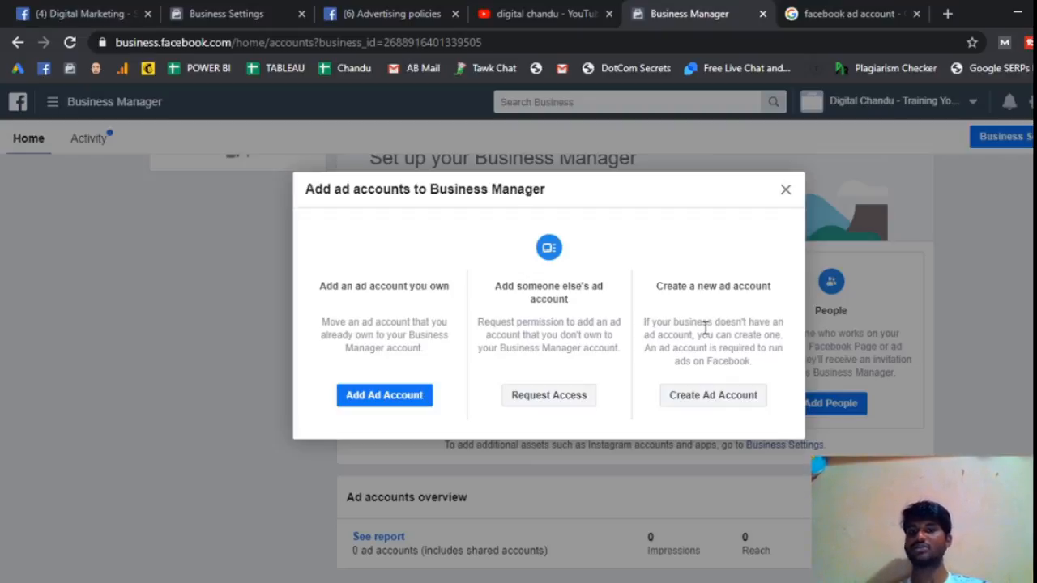
left_click(722, 401)
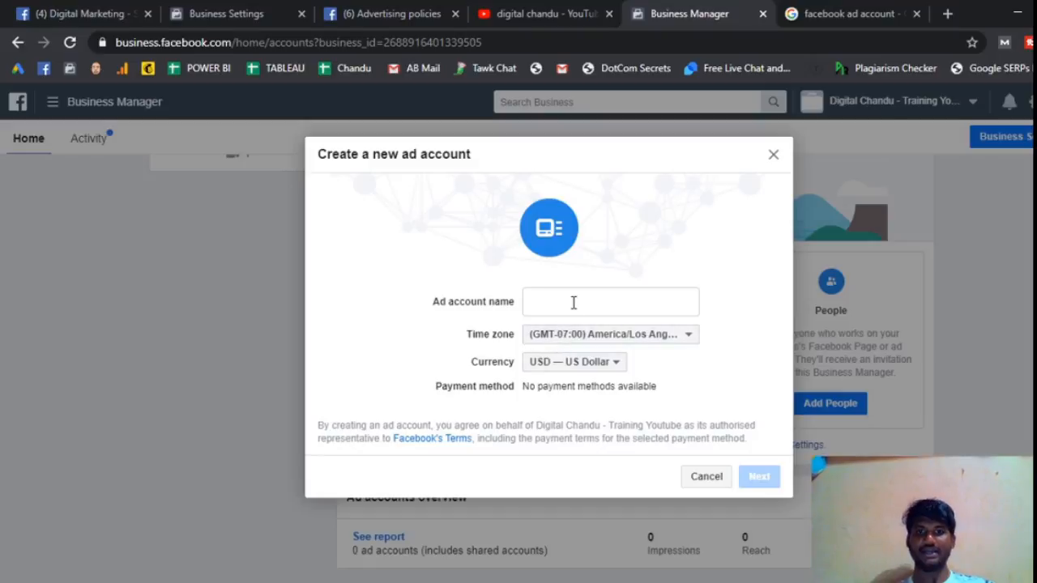
left_click(572, 301)
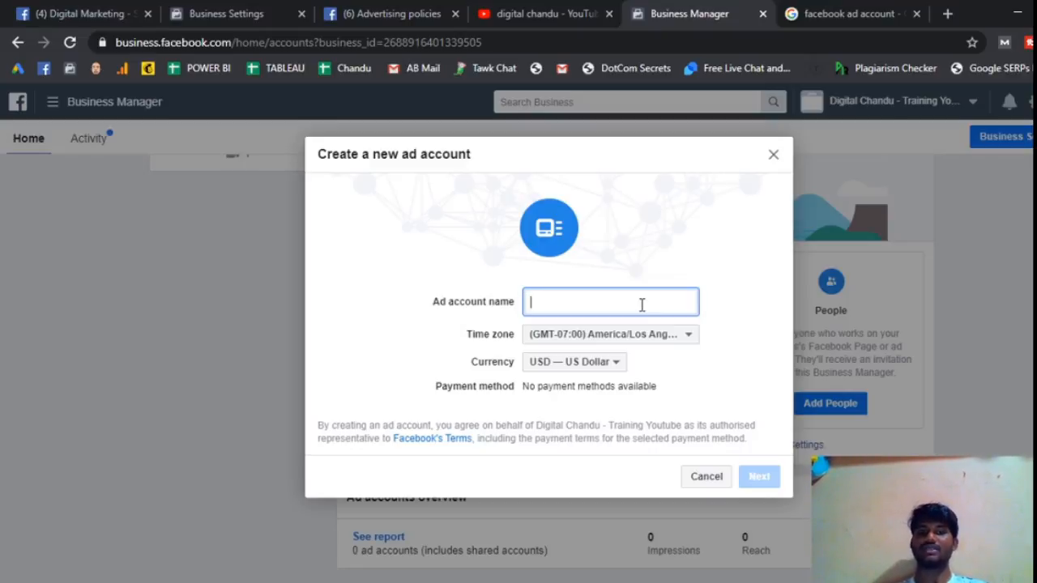
left_click(726, 257)
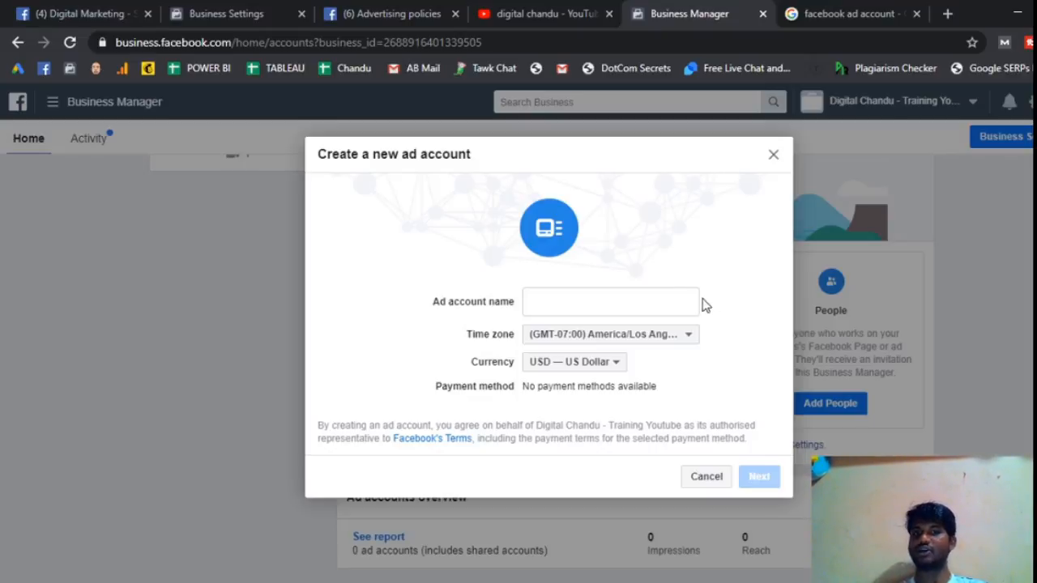
left_click(674, 302)
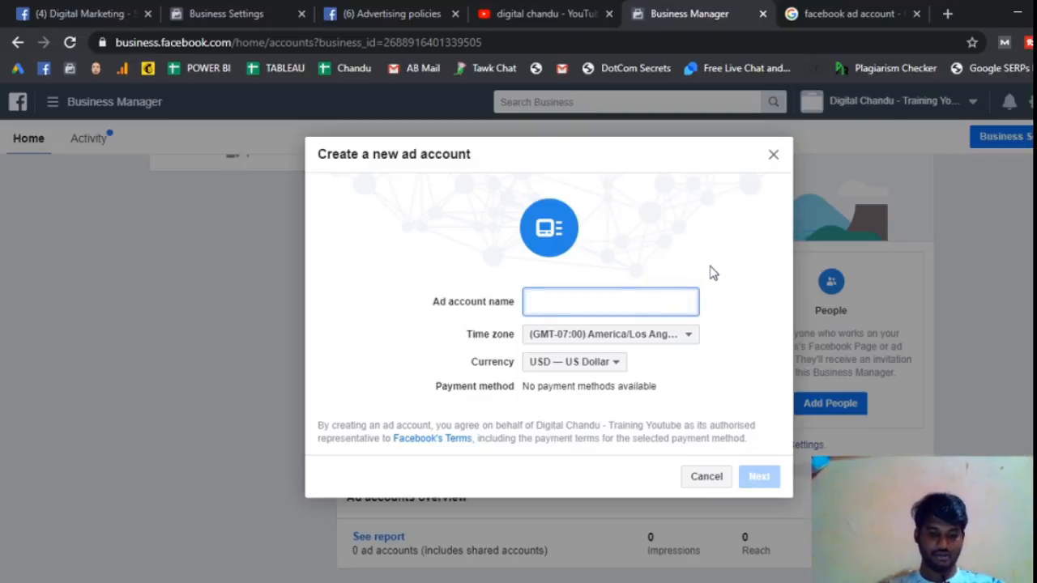
type("Digital")
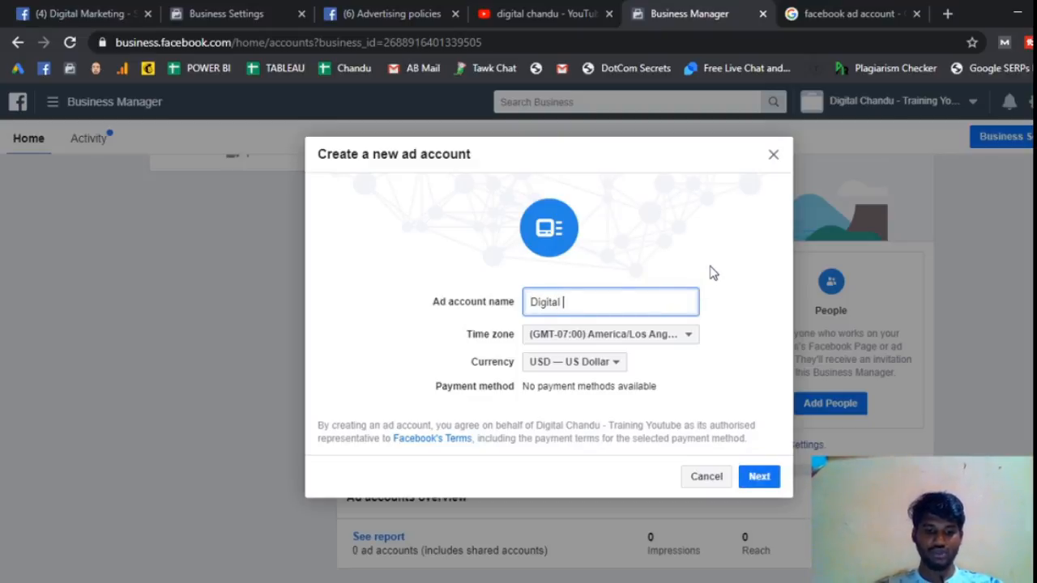
type(" Chandu Y")
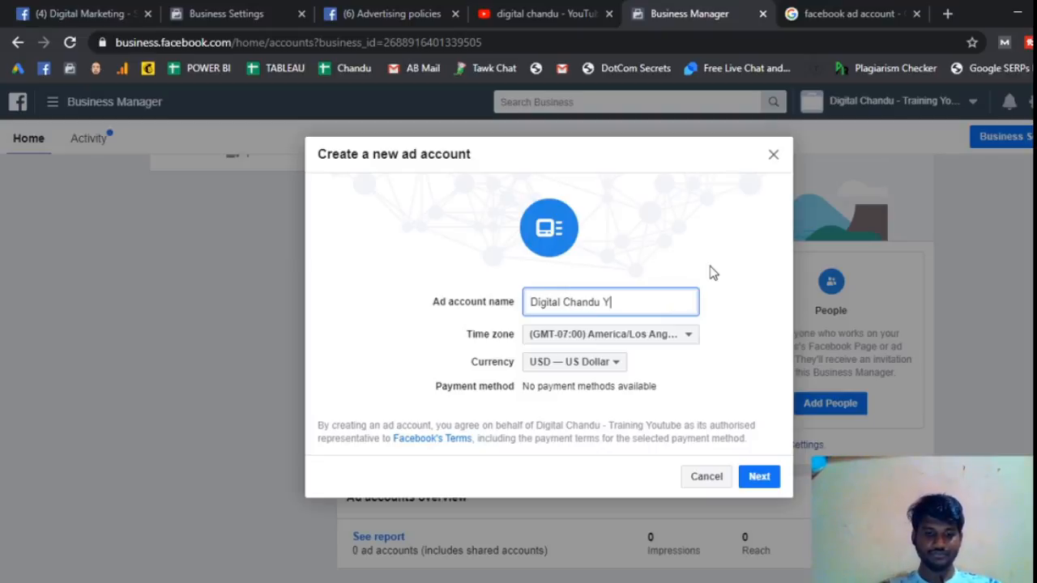
type("outube")
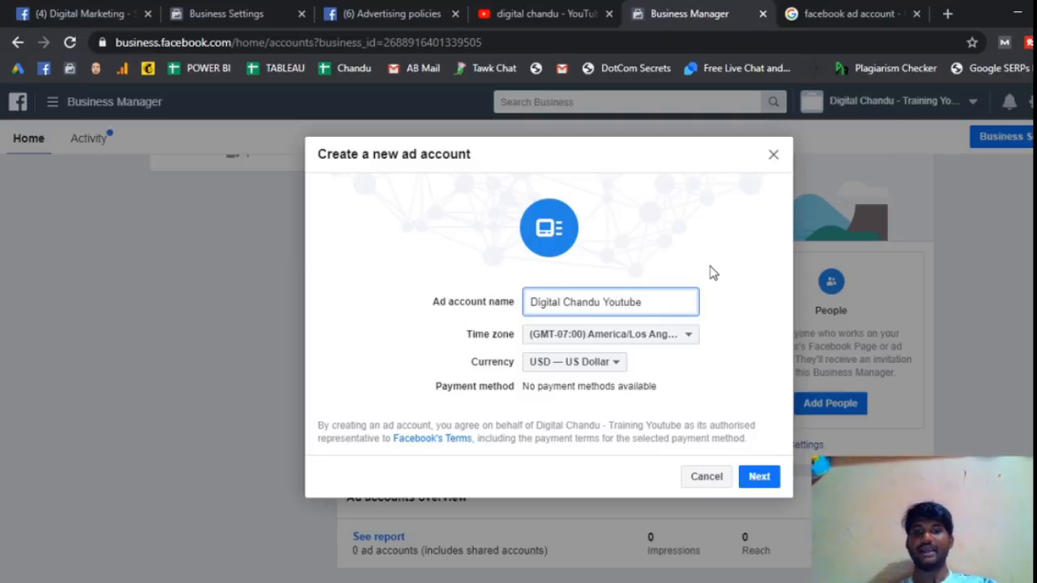
left_click(505, 337)
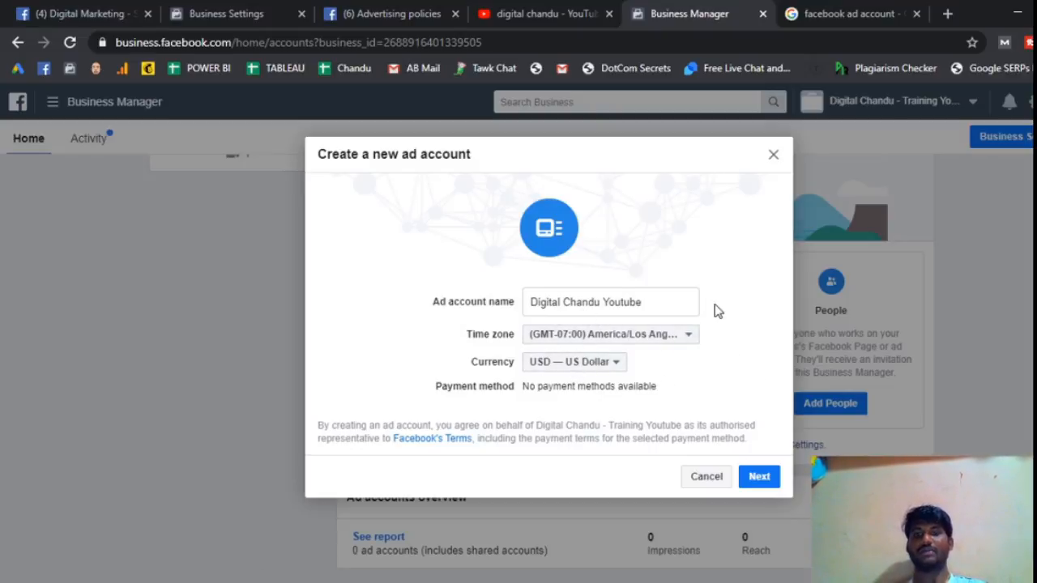
Proceed to the ad account's usage question and try both My business and Another business or client
left_click(758, 477)
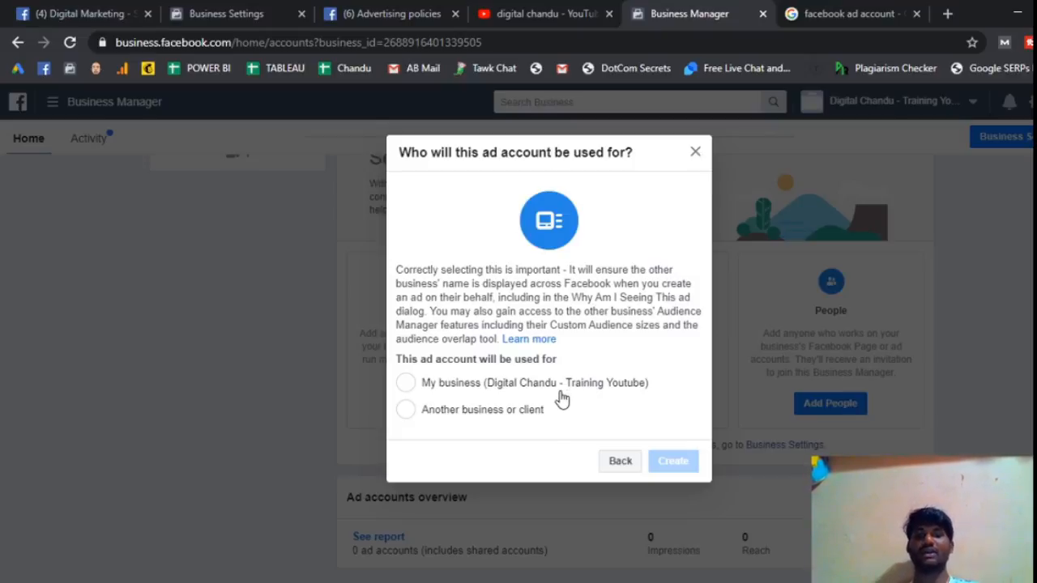
left_click(405, 386)
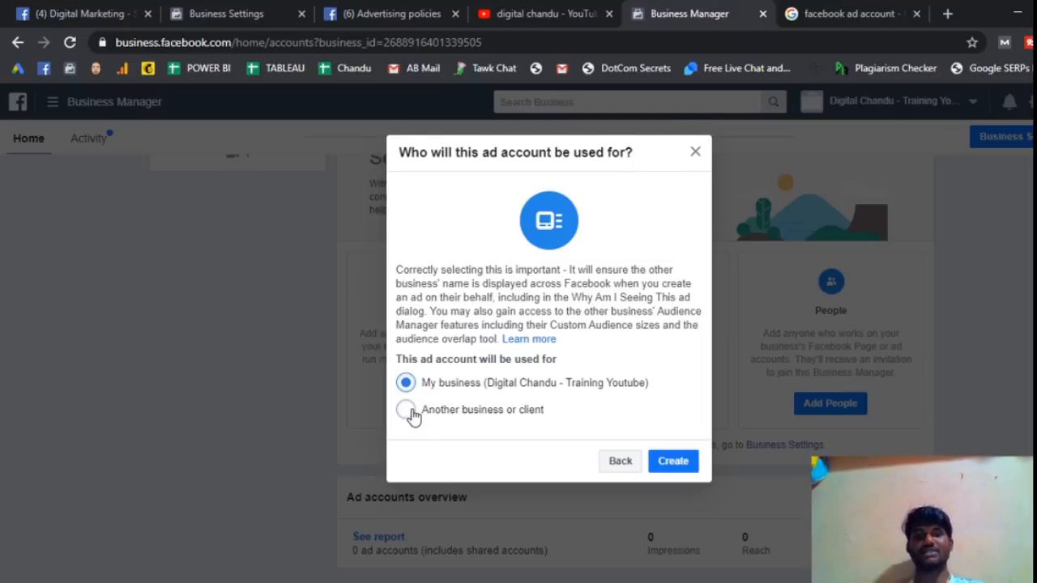
left_click(407, 410)
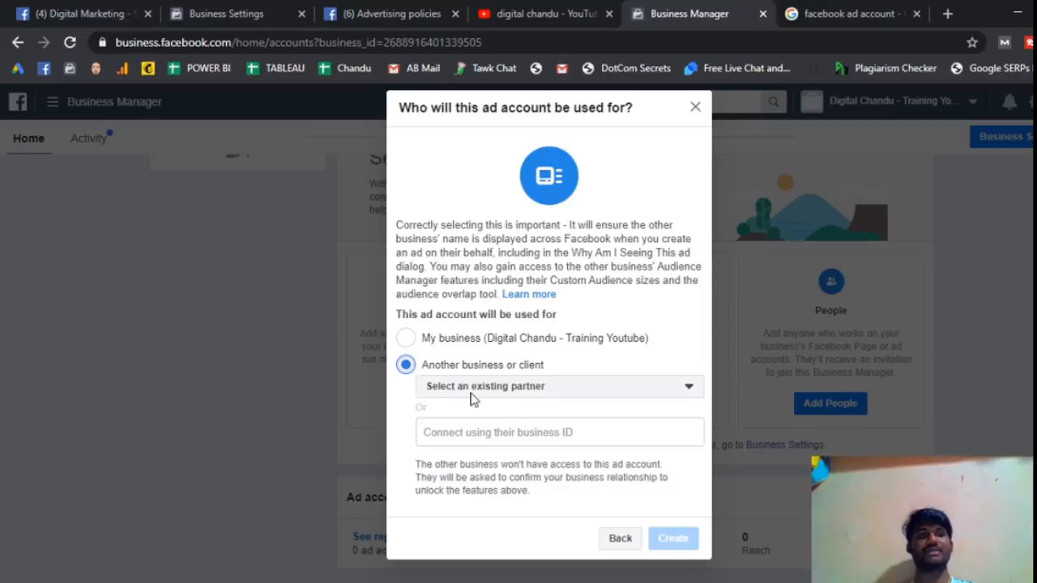
Check the Business Settings page and the ad account selector in Ads Manager, and return to the Business Manager page
left_click(219, 20)
key("alt+Tab")
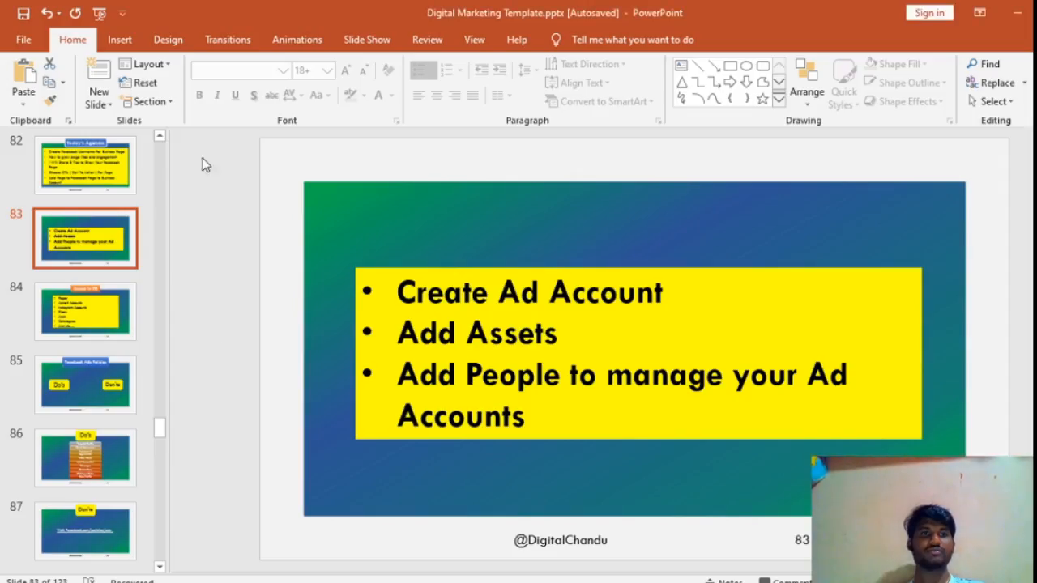
key("alt+Tab")
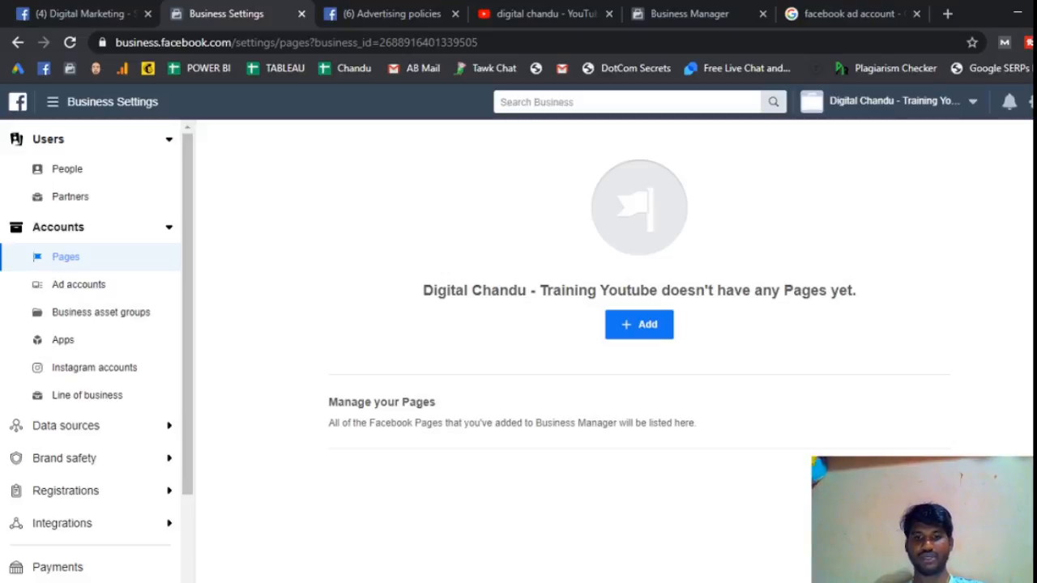
left_click(523, 531)
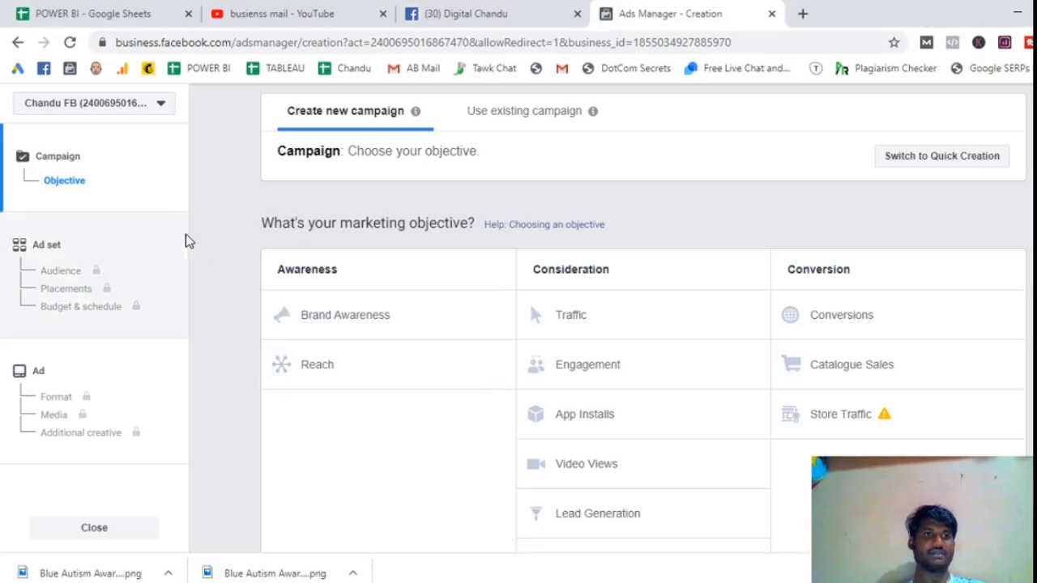
left_click(157, 105)
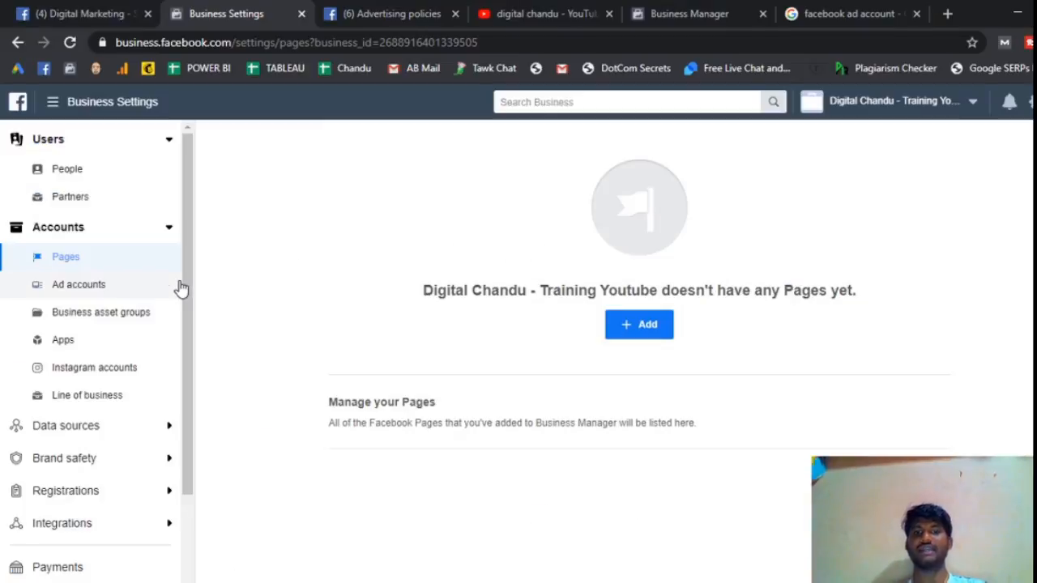
left_click(713, 15)
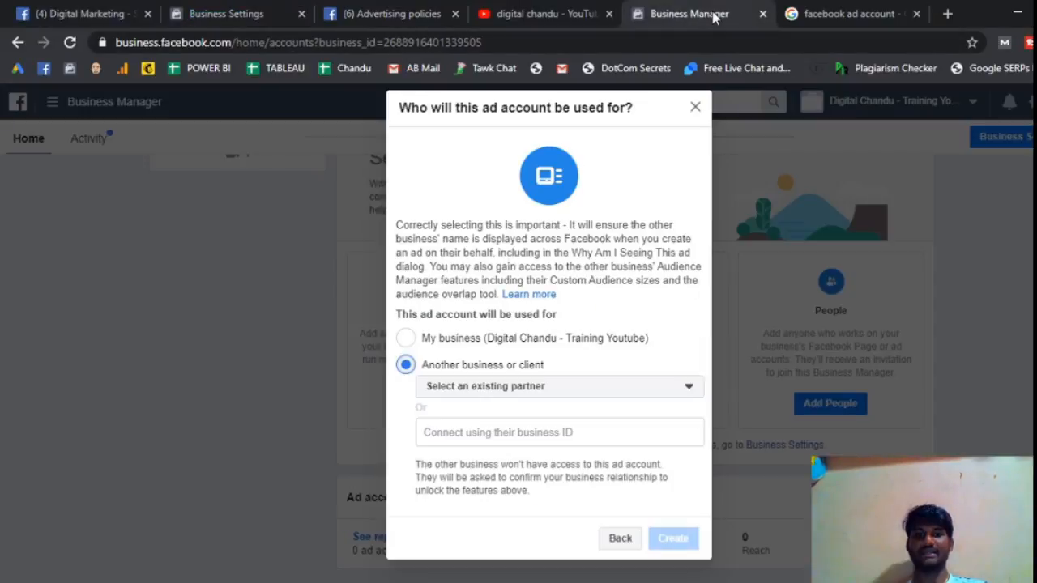
Set the ad account to be used for My business (Digital Chandu - Training Youtube) and create it
left_click(407, 339)
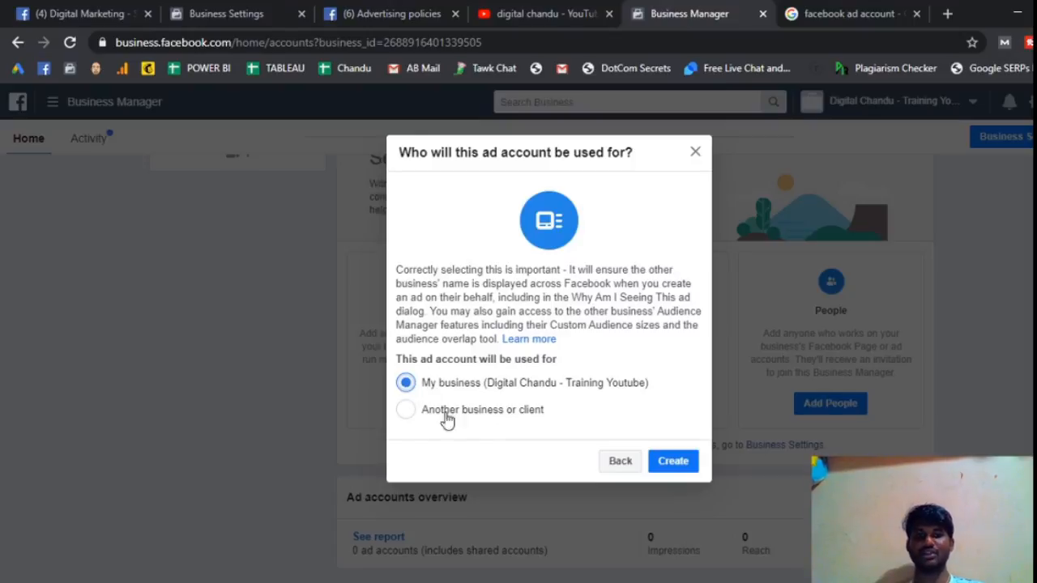
left_click(684, 462)
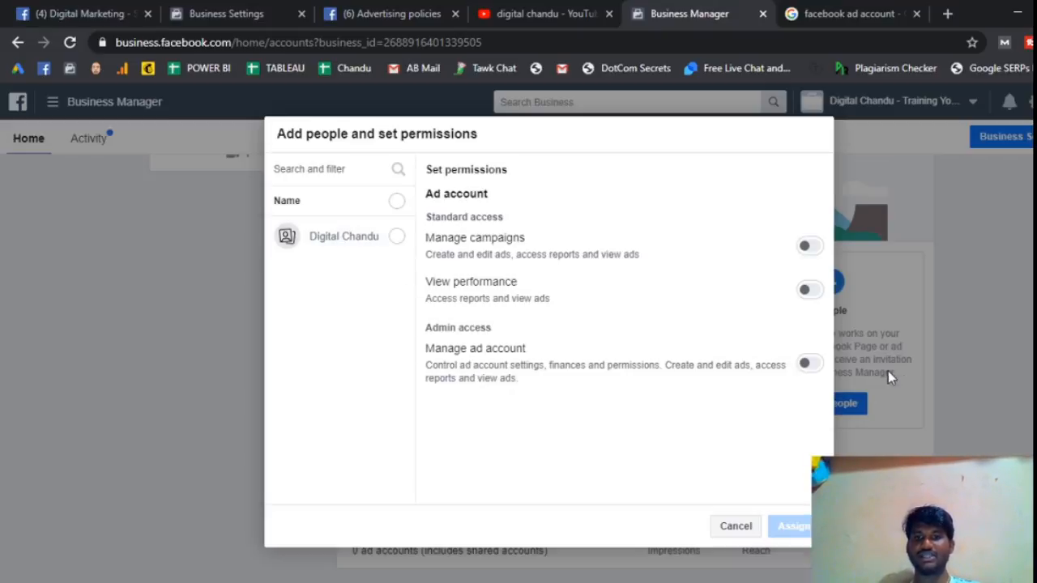
left_click(814, 369)
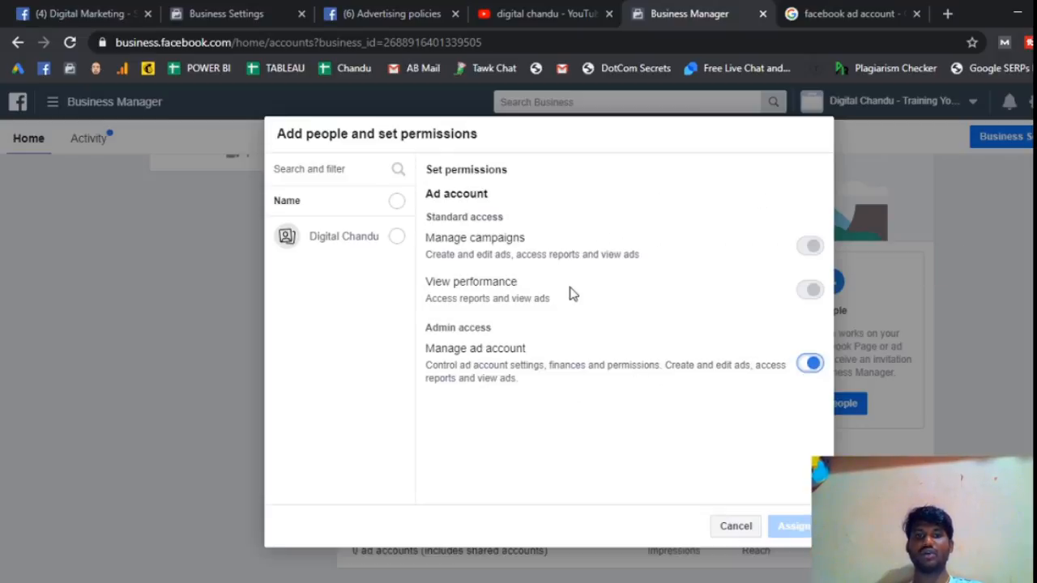
left_click(810, 363)
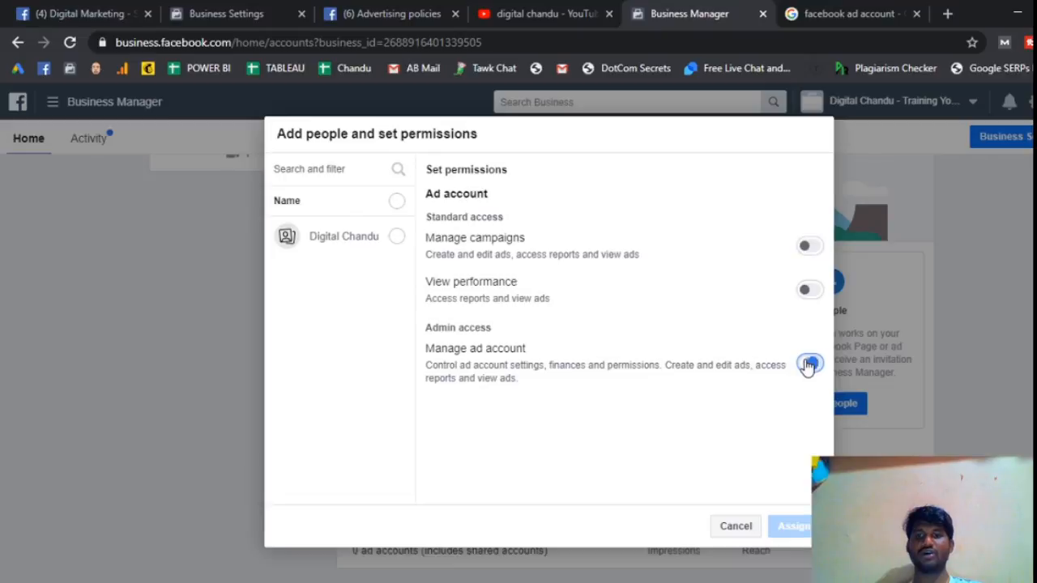
left_click(811, 293)
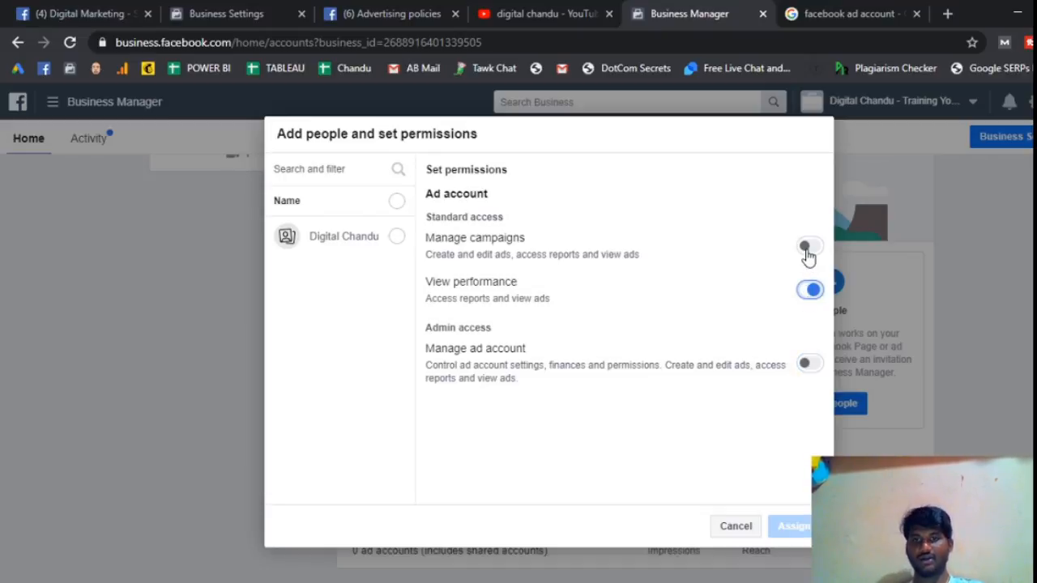
left_click(808, 294)
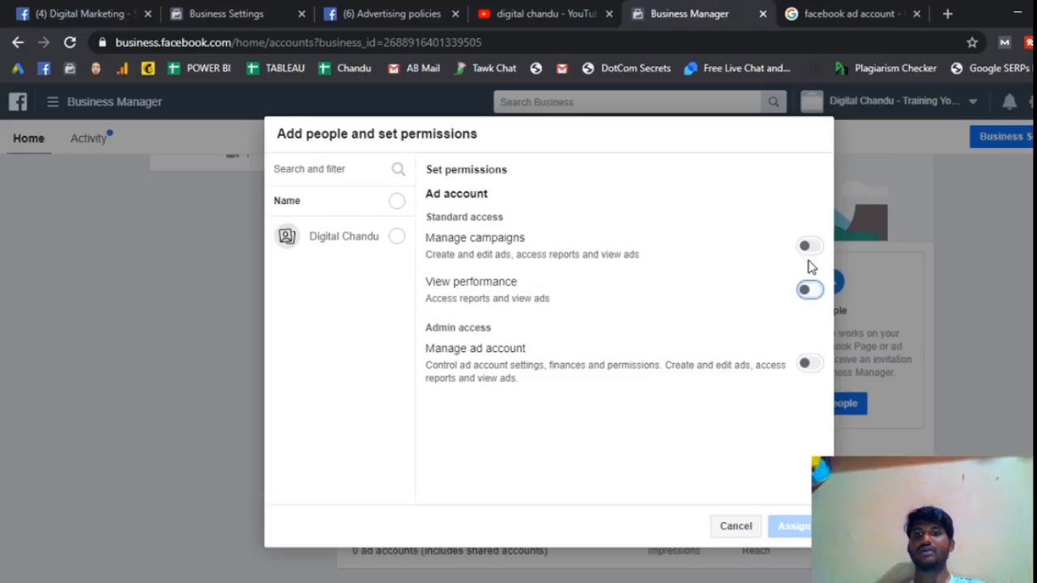
Give the only listed person Manage ad account admin access, assign them to the new ad account, and dismiss the confirmation
left_click(810, 247)
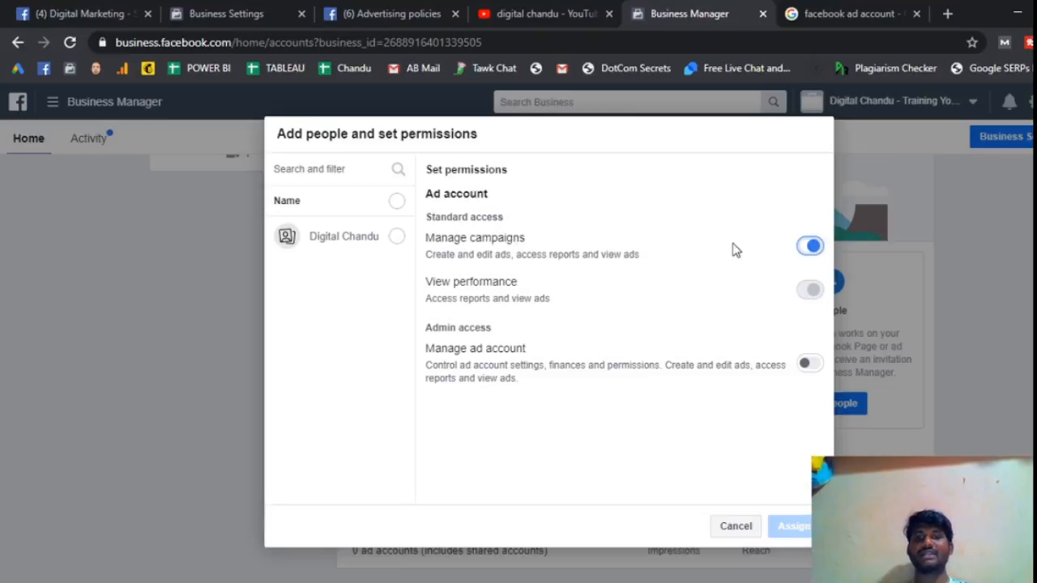
left_click(810, 251)
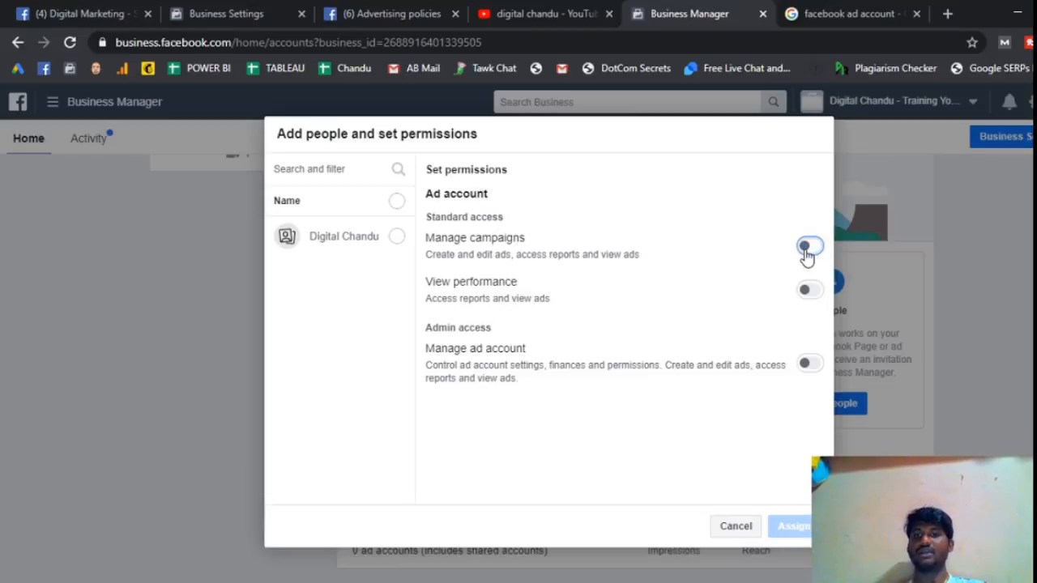
left_click(810, 365)
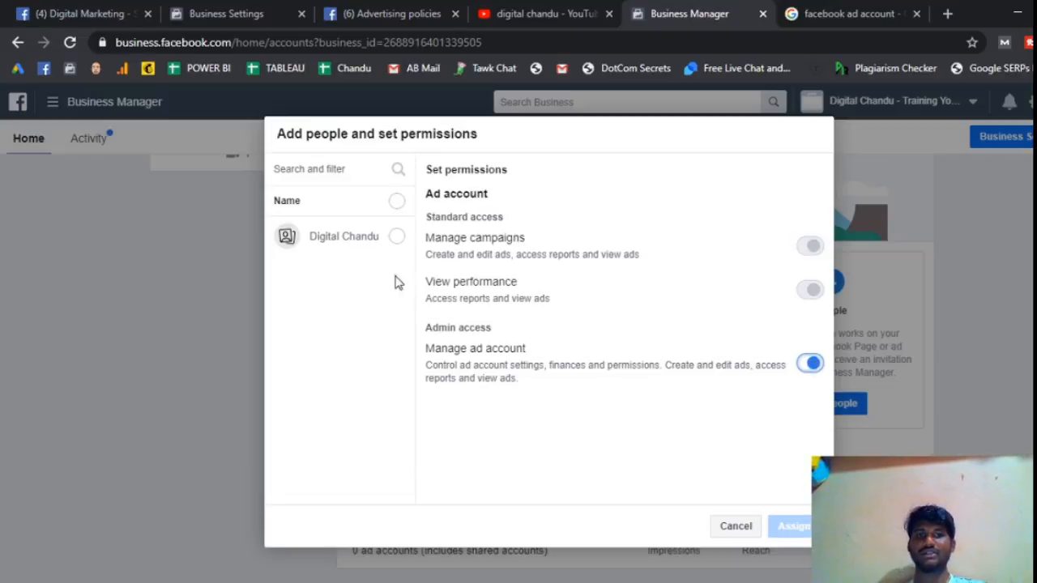
left_click(397, 237)
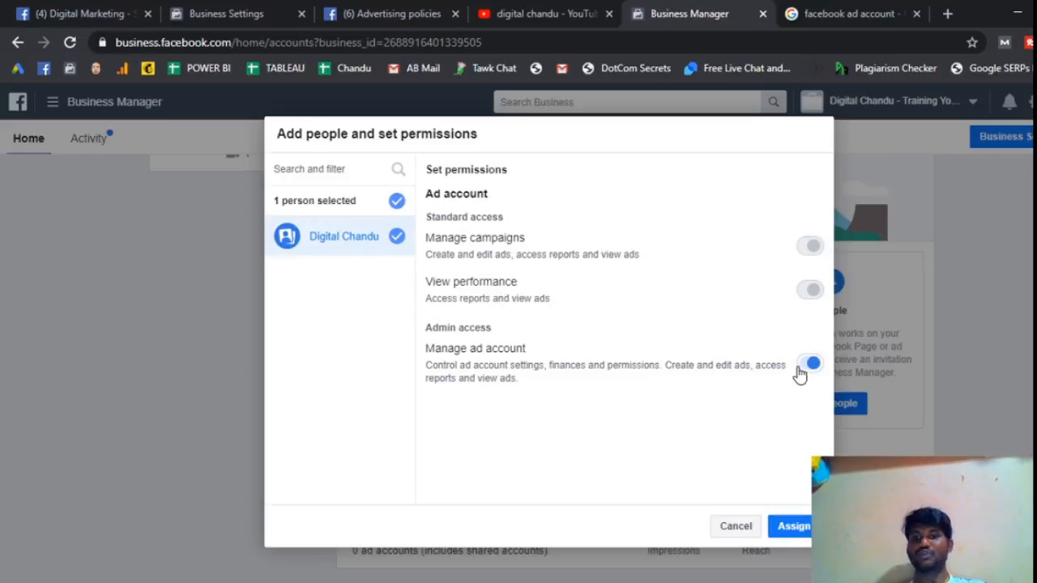
mouse_move(805, 280)
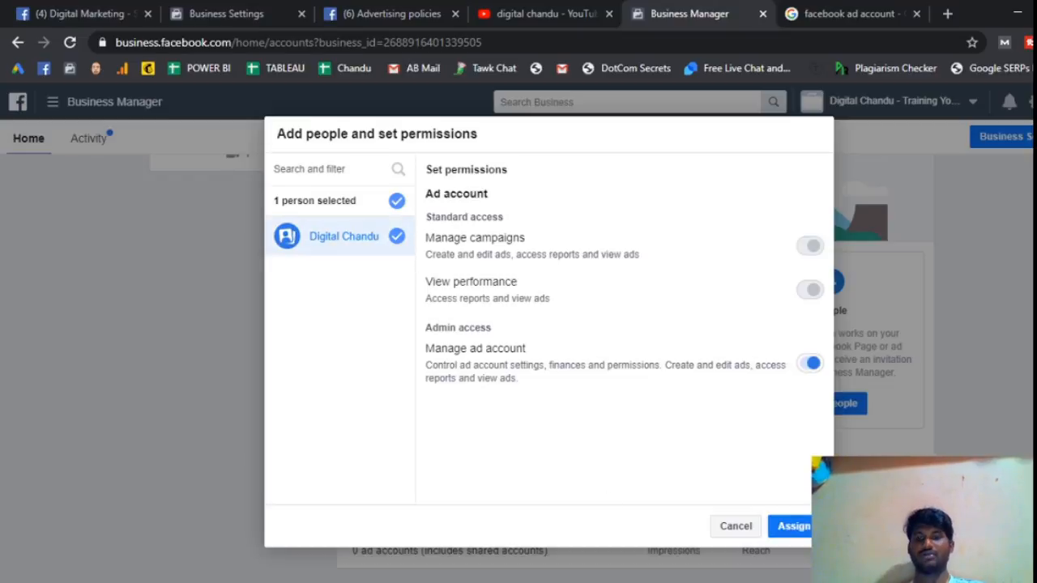
left_click(792, 526)
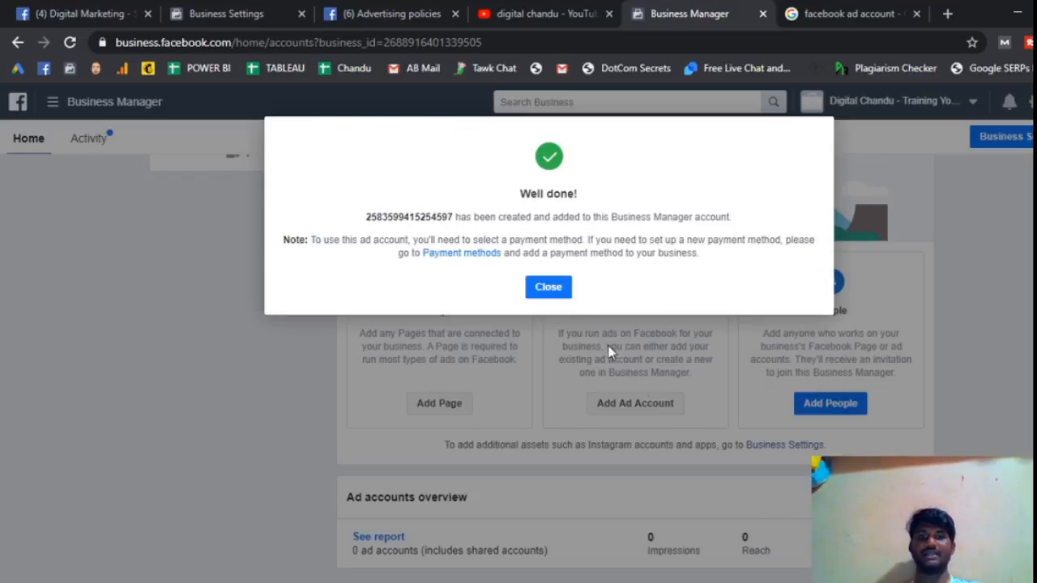
left_click(557, 294)
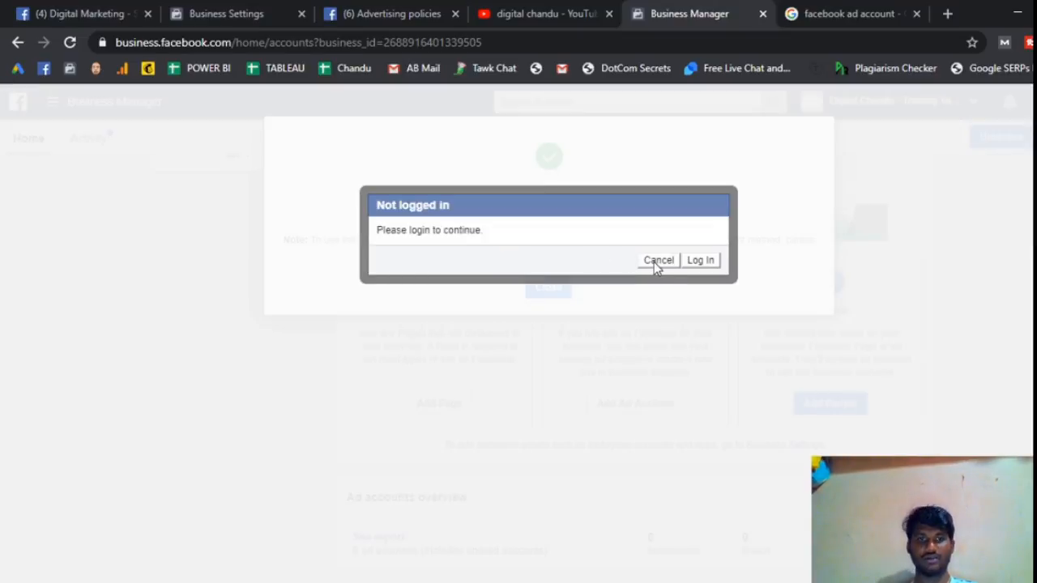
Log back in to Facebook from the login notice by entering the account password for the prefilled e-mail
left_click(700, 261)
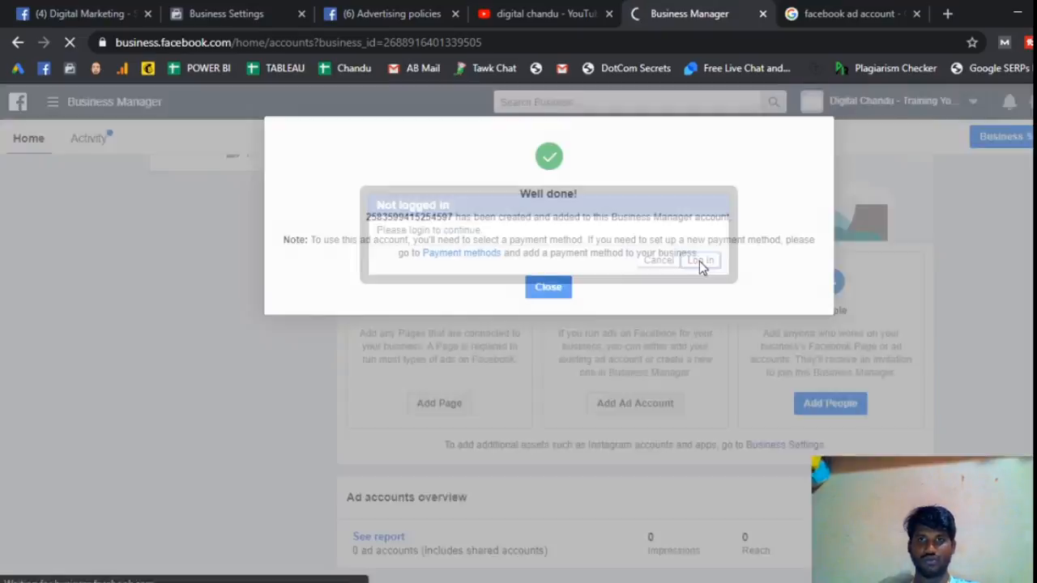
left_click(538, 293)
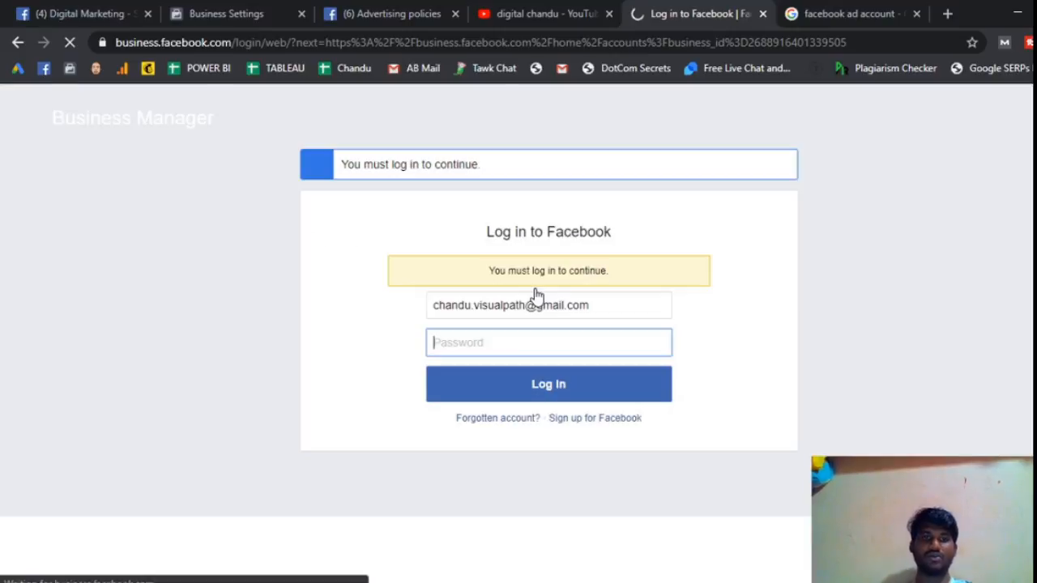
left_click(513, 341)
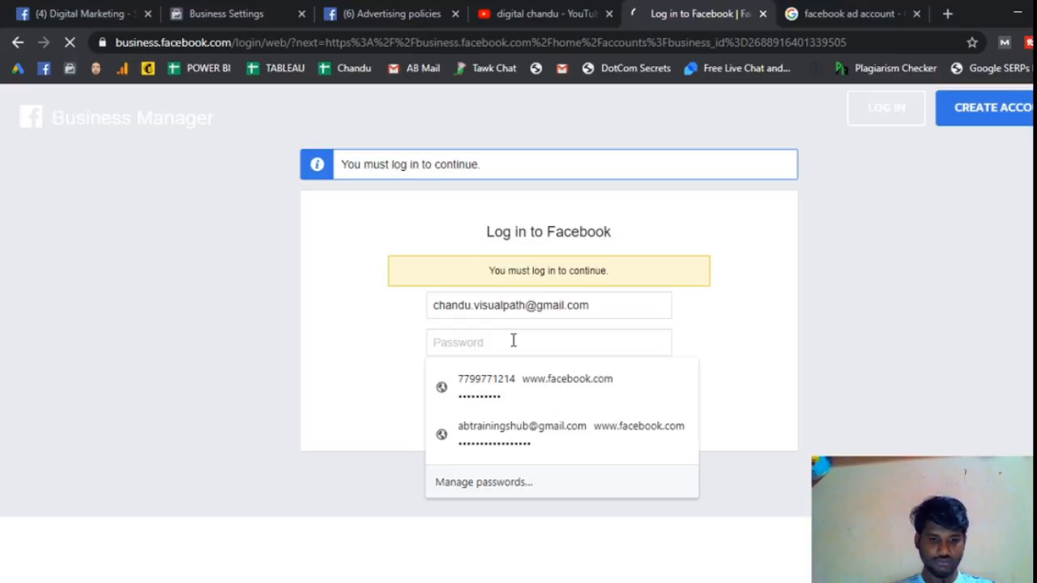
type("••••••")
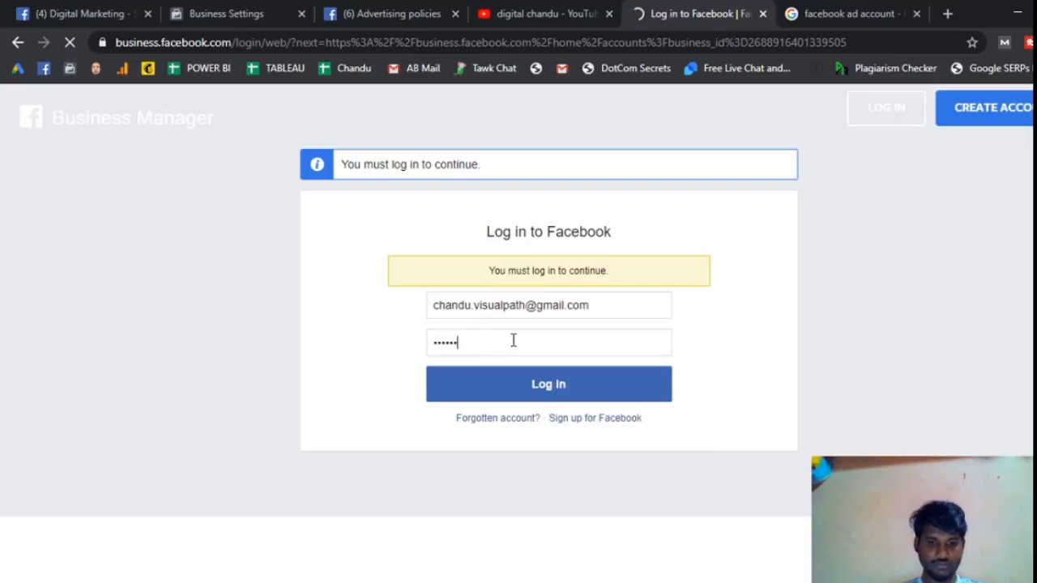
type("•••••")
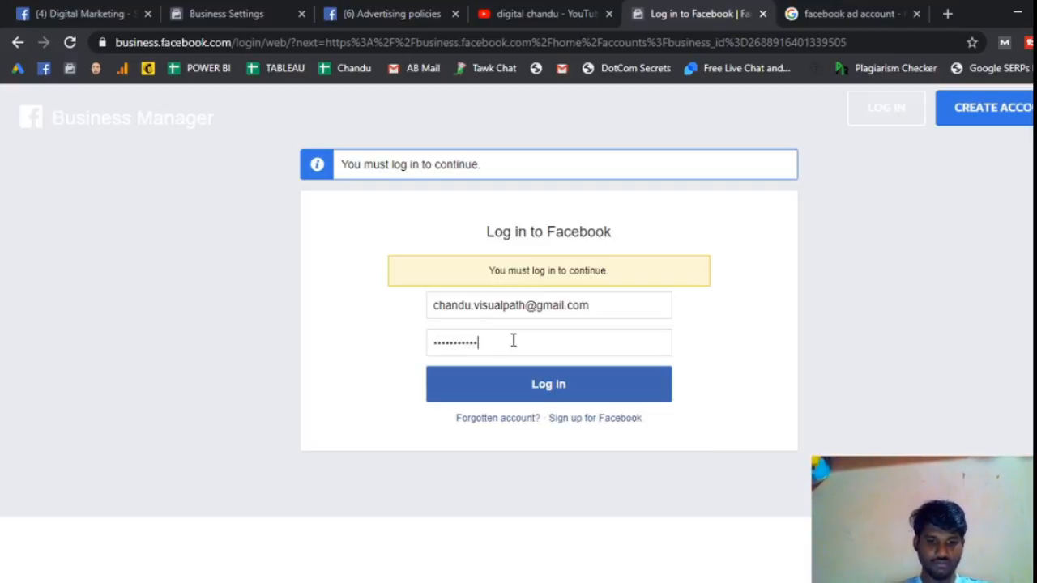
key("Return")
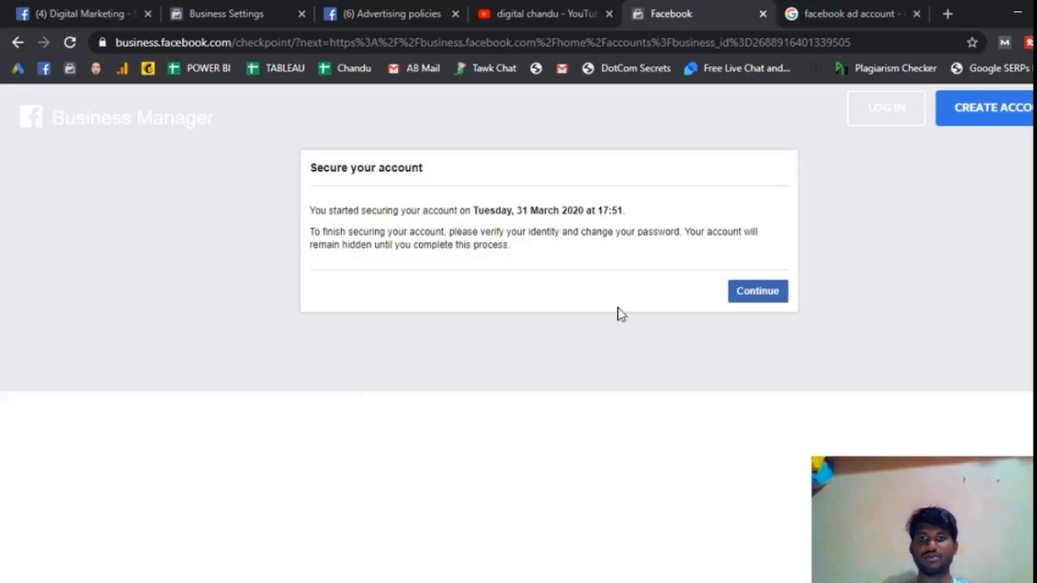
Continue securing the account and choose to confirm the identity with a code sent to the email address
left_click(774, 298)
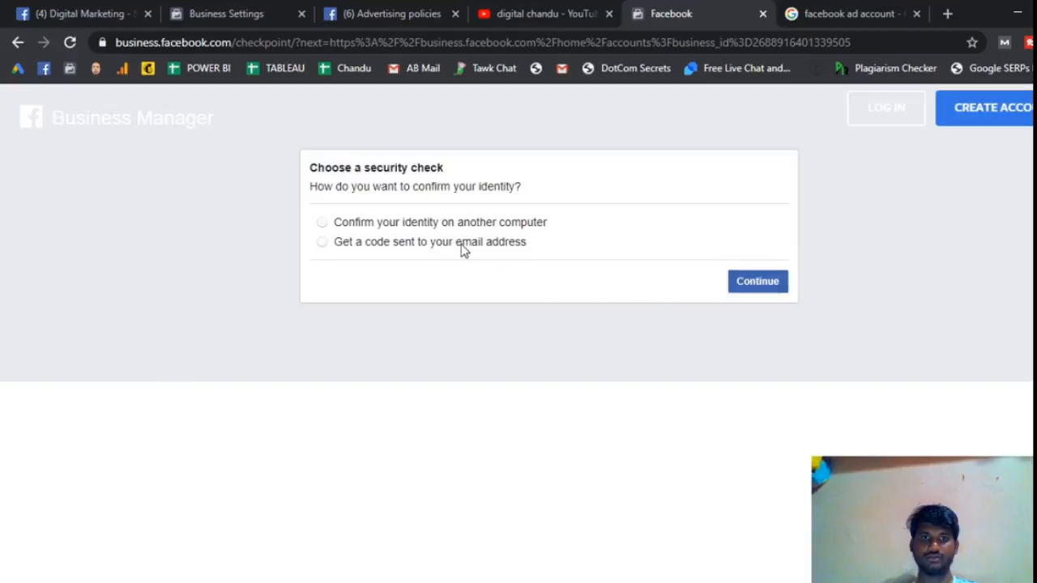
left_click(322, 244)
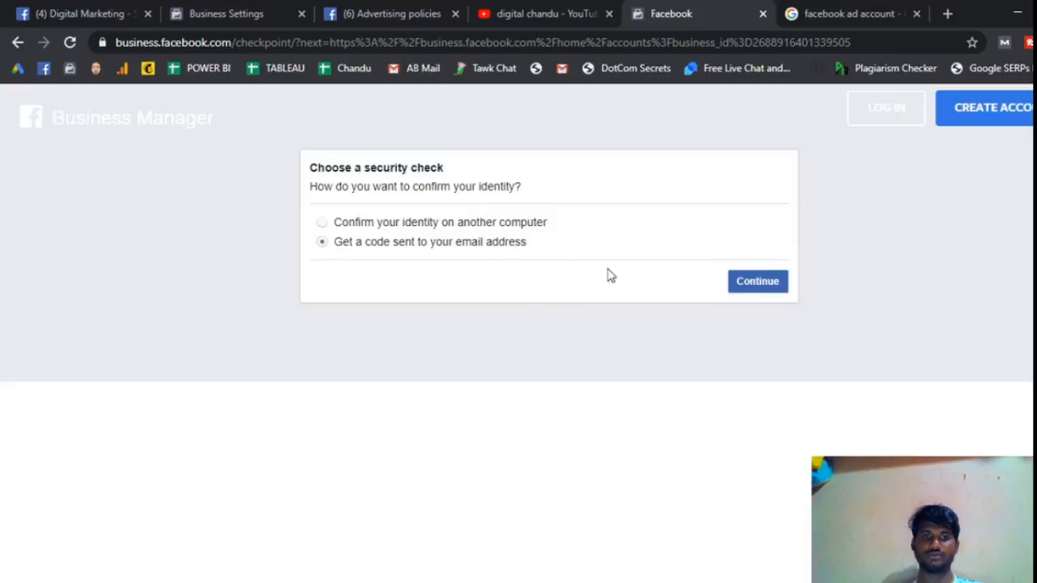
left_click(756, 284)
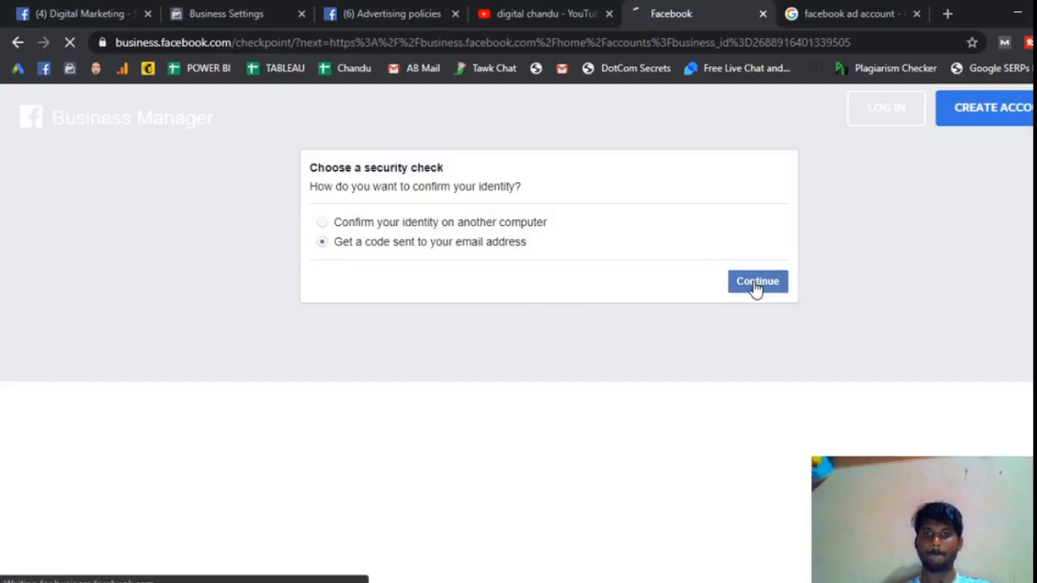